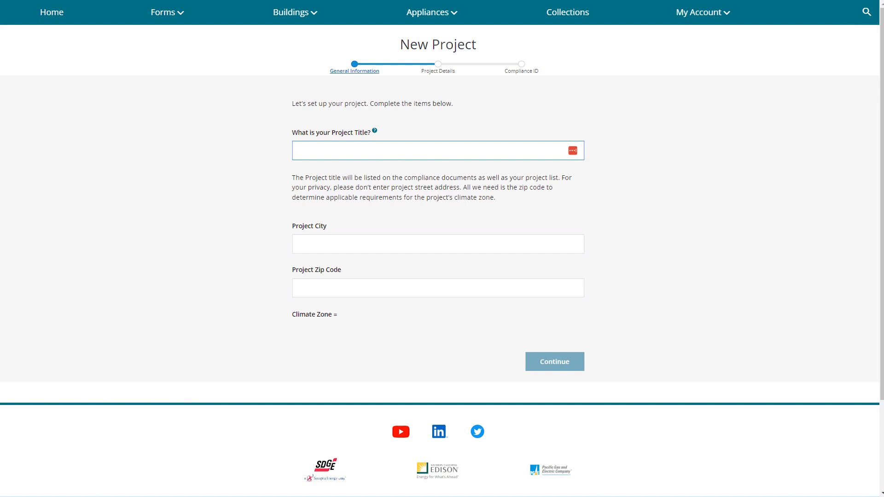
# Step: Create the project 'NRCI Videos - HVAC' located in San Diego, zip 91911
pyautogui.write('ideos - HVAC')
pyautogui.press('Tab')
pyautogui.write('San D')
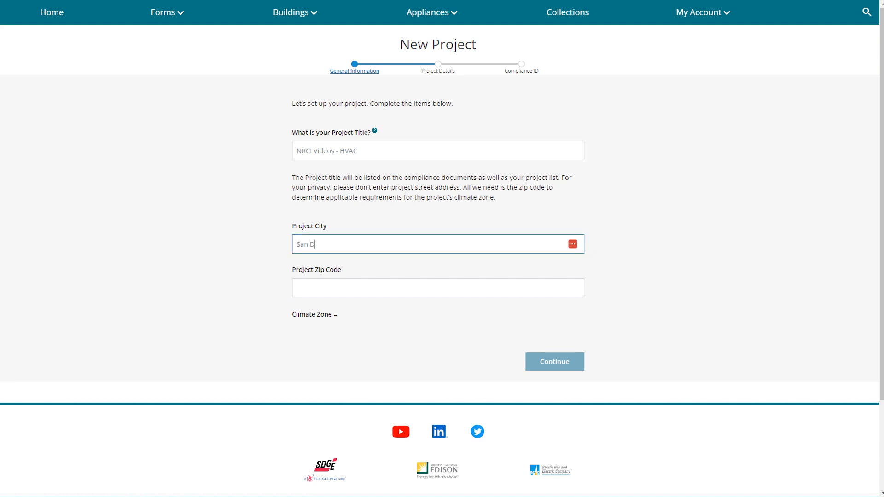
pyautogui.write('iego')
pyautogui.press('Tab')
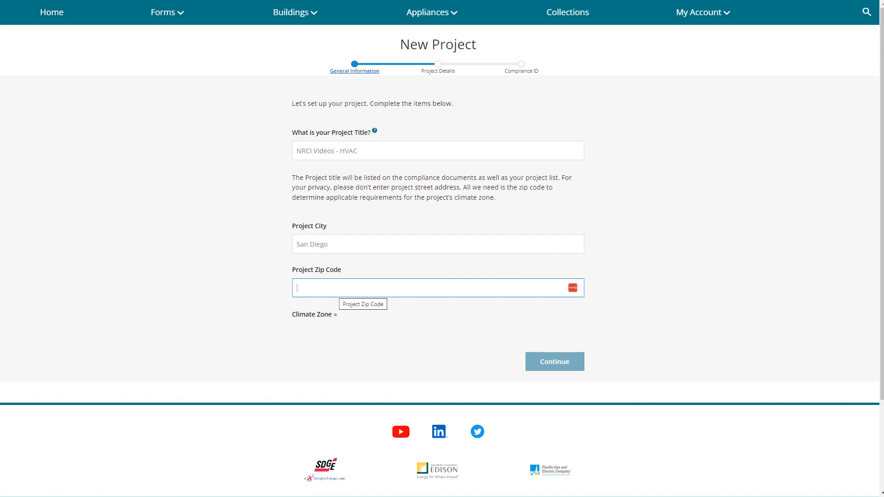
pyautogui.write('91911')
pyautogui.press('Tab')
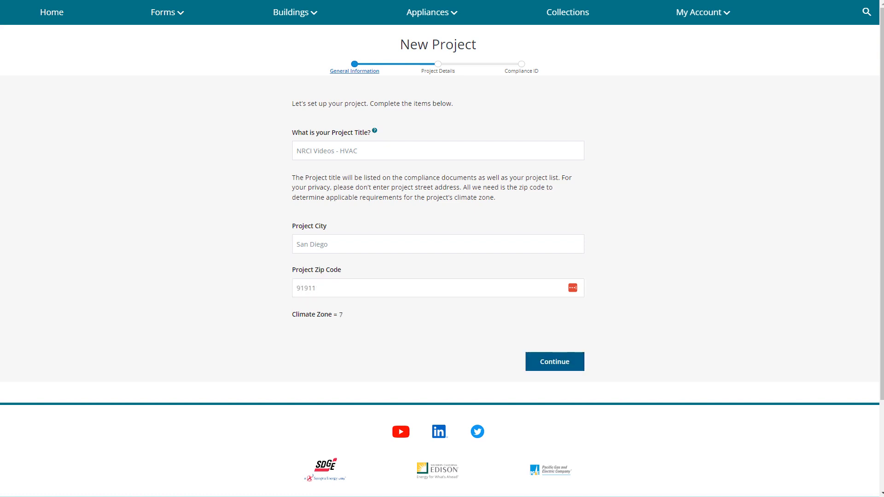
pyautogui.click(555, 362)
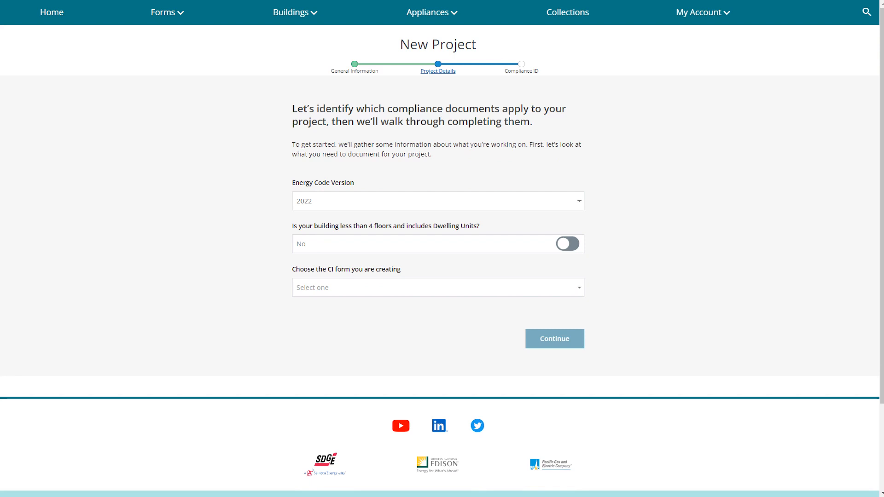
pyautogui.click(438, 288)
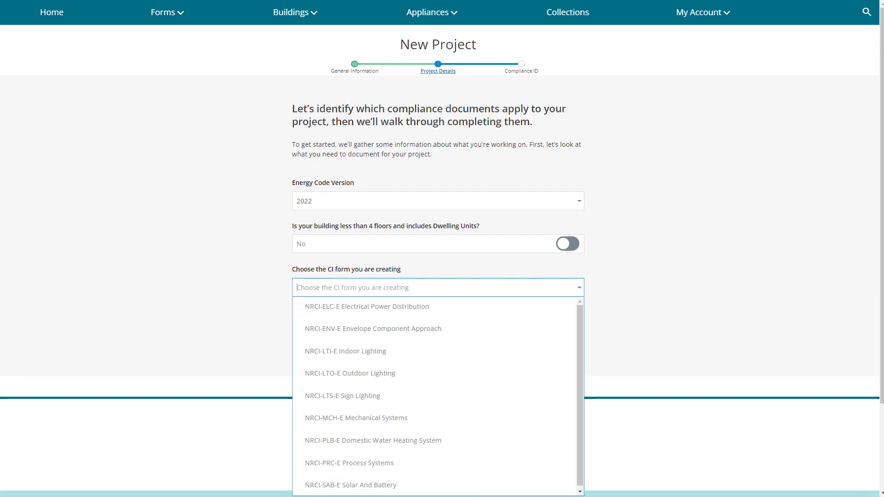
pyautogui.press('Down')
pyautogui.press('Down')
pyautogui.press('Down')
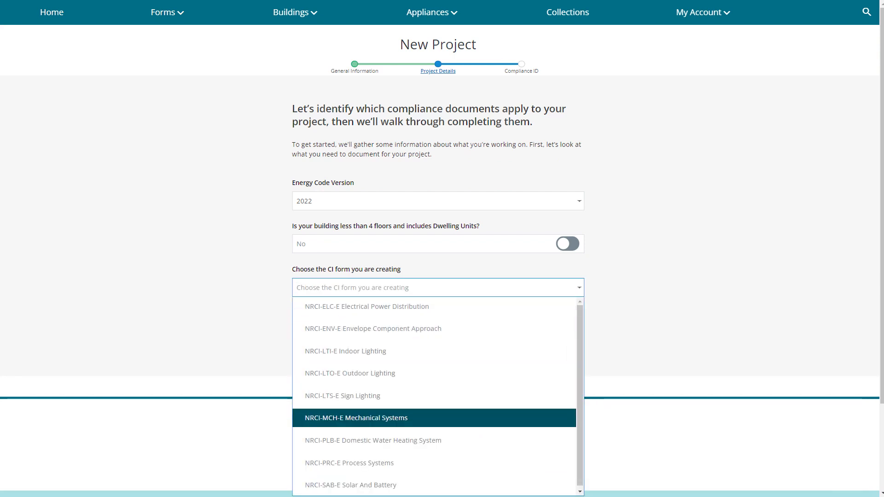
pyautogui.press('Return')
pyautogui.click(555, 339)
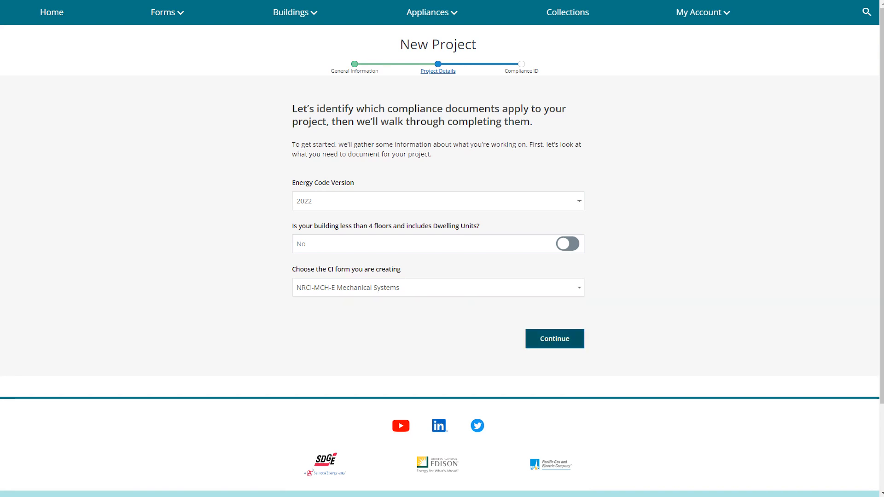
pyautogui.click(437, 150)
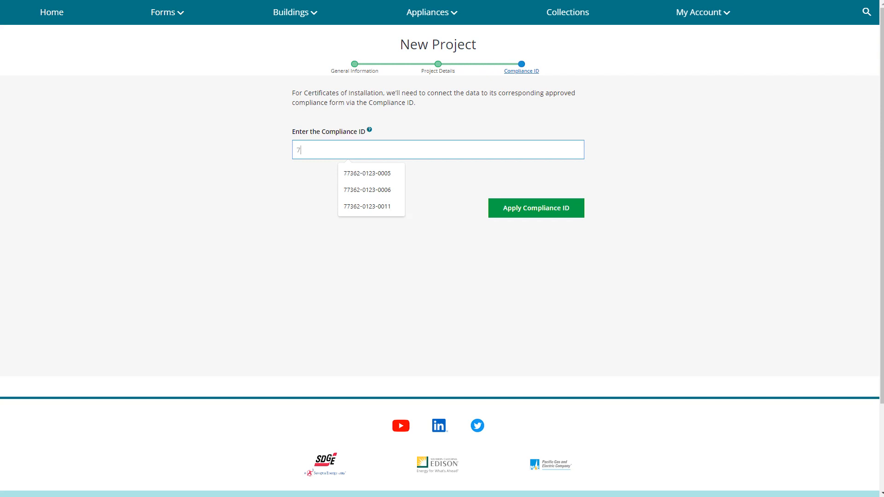
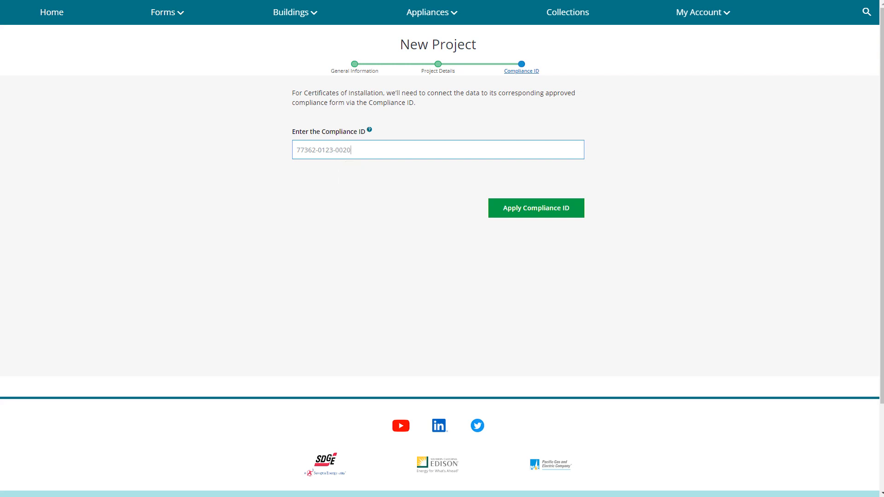
pyautogui.click(537, 208)
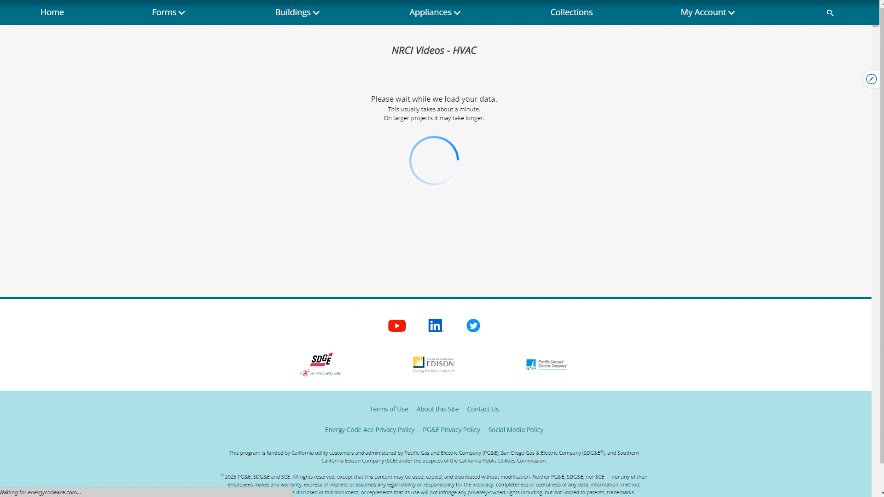
# Step: Enter the building permit number and set the jurisdiction to City of San Diego
pyautogui.click(223, 189)
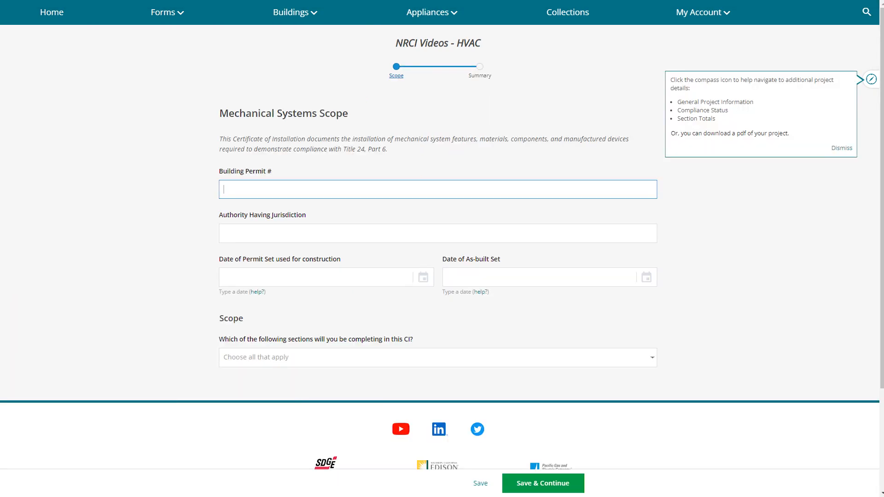
pyautogui.write('#######')
pyautogui.press('Tab')
pyautogui.write('City')
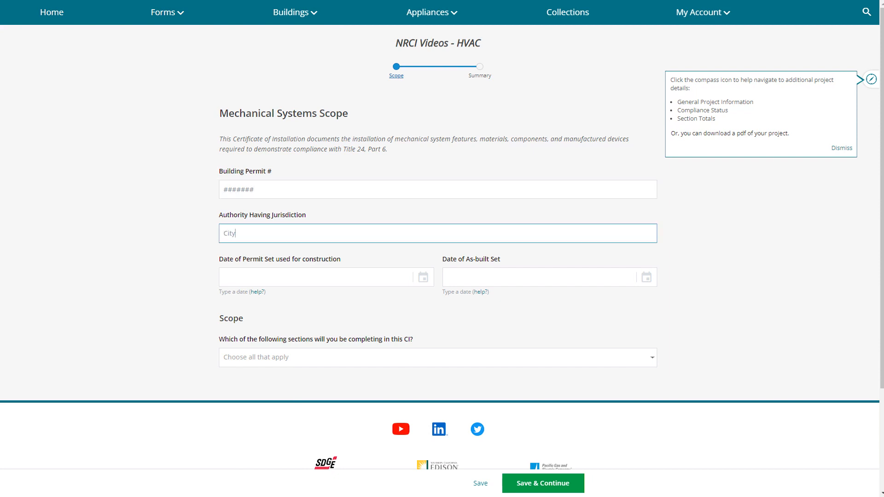
pyautogui.write(' of San Diego')
# Step: Set the permit set date to 1/3/2023 and the as-built set date to 1/27/2023
pyautogui.press('Tab')
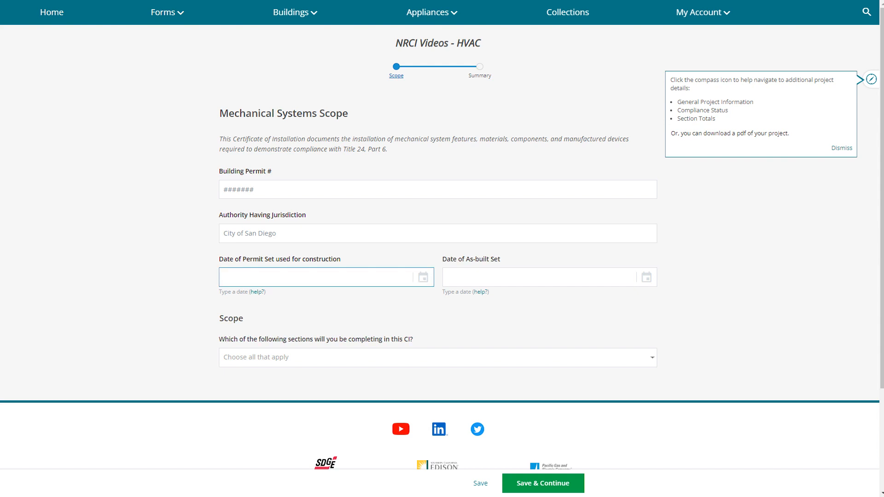
pyautogui.click(424, 277)
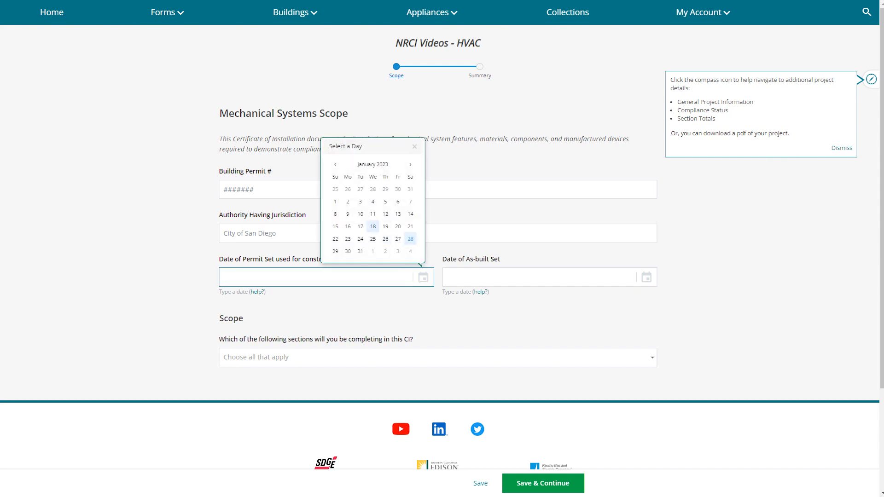
pyautogui.click(360, 201)
pyautogui.click(488, 277)
pyautogui.click(646, 277)
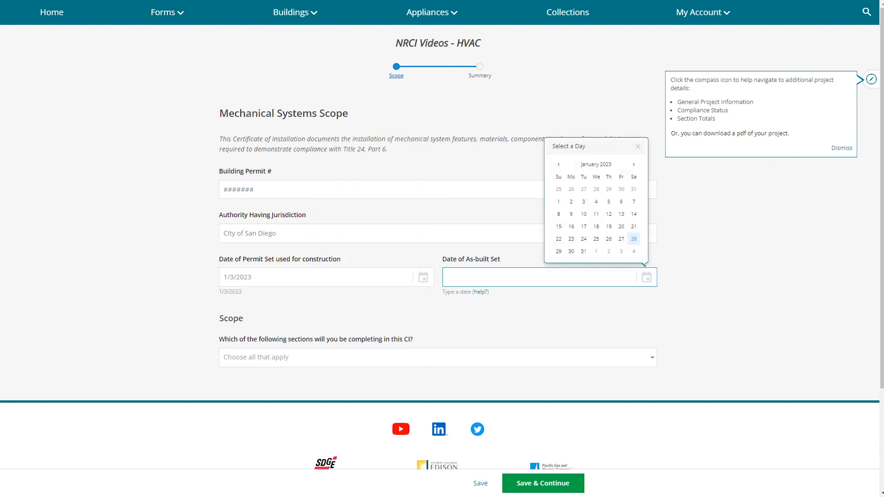
pyautogui.click(622, 239)
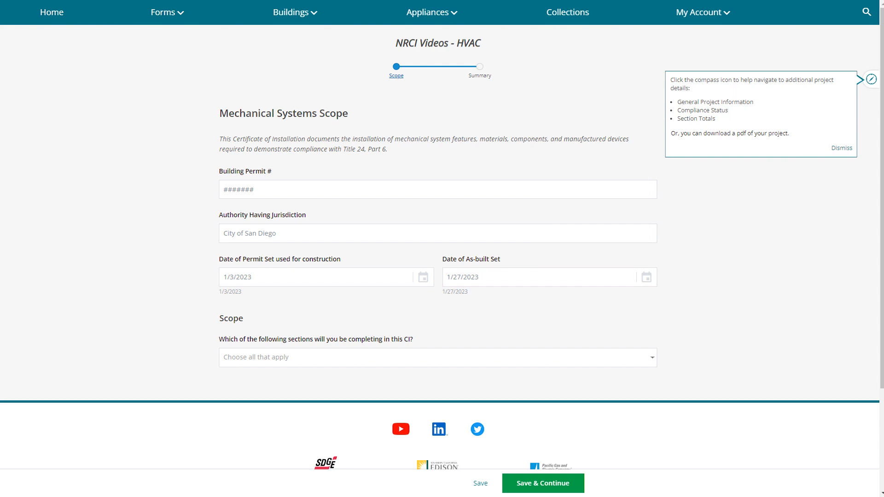
# Step: Include Dry System Equipment, Ventilation, Fans and Air Economizers, System Controls and Ductwork, then save
pyautogui.click(438, 358)
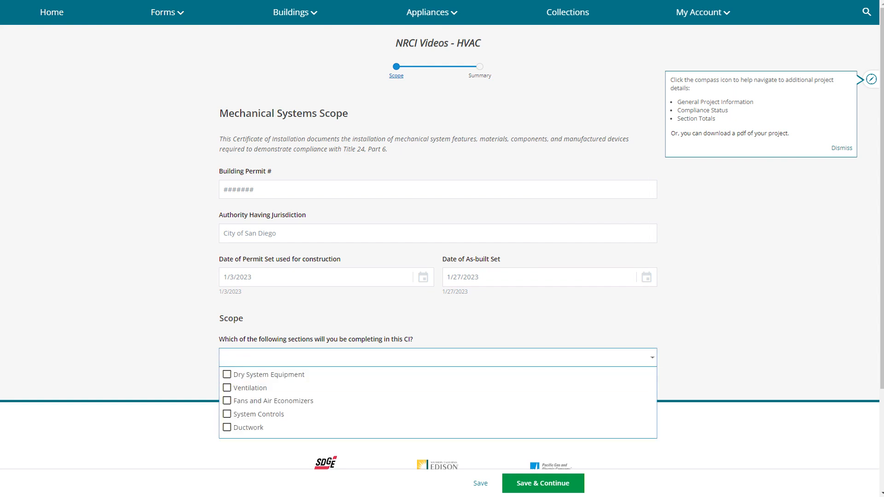
pyautogui.click(227, 375)
pyautogui.click(227, 388)
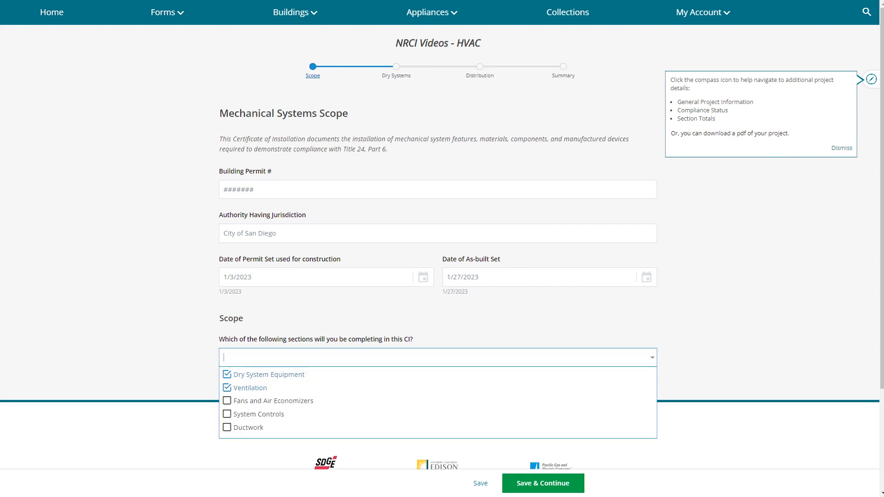
pyautogui.click(227, 401)
pyautogui.click(227, 415)
pyautogui.click(227, 428)
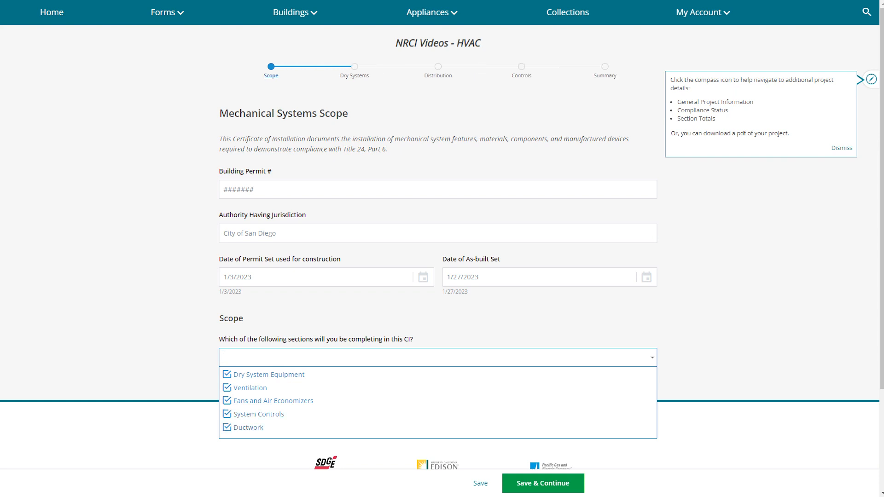
pyautogui.press('Escape')
pyautogui.click(543, 484)
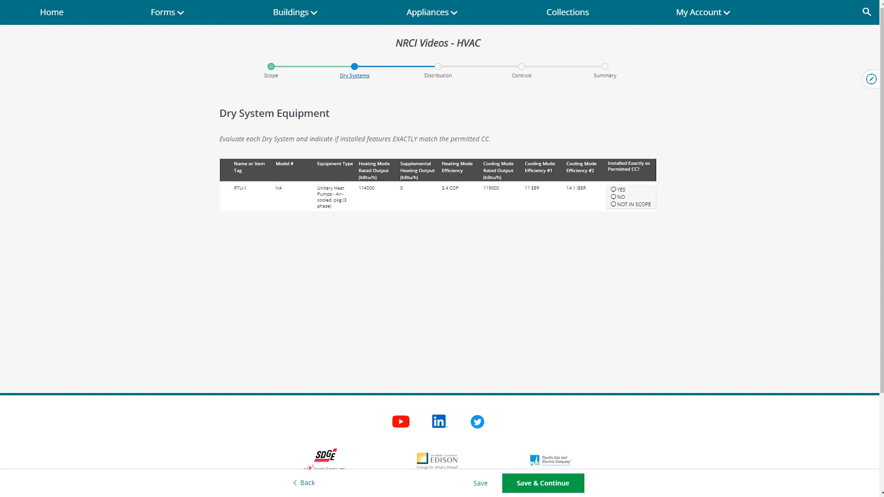
# Step: Mark RTU-1 installed as permitted with model number WEP44-444444, then save and continue
pyautogui.click(613, 189)
pyautogui.click(471, 278)
pyautogui.write('WEP44')
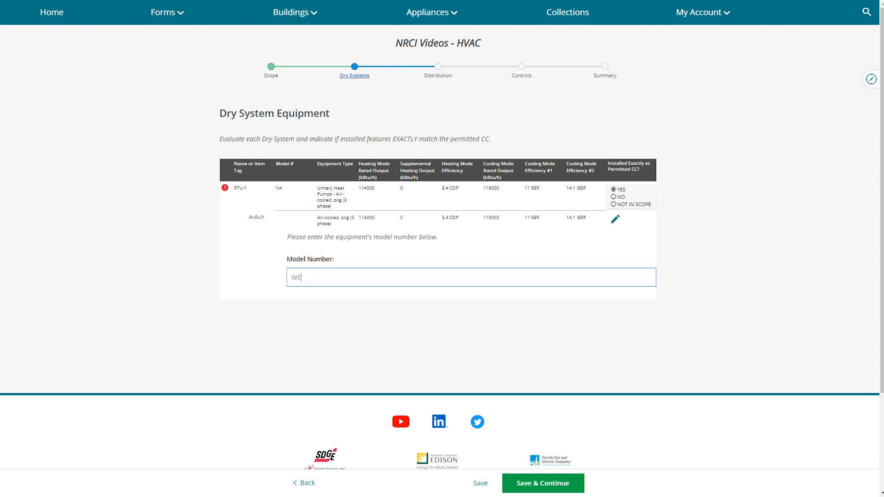
pyautogui.write('-444444')
pyautogui.click(544, 483)
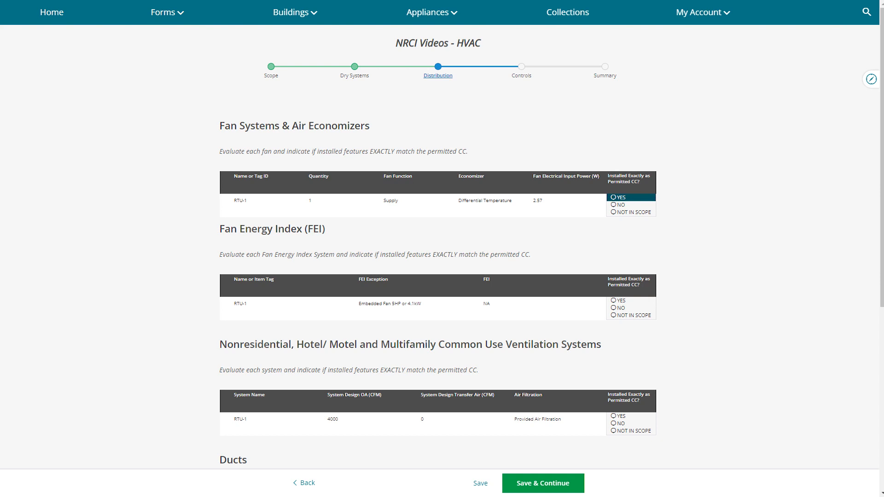
# Step: Revise RTU-1's as-built fan to Supply type, Fixed Temperature economizer, 2.57 W input power
pyautogui.click(620, 204)
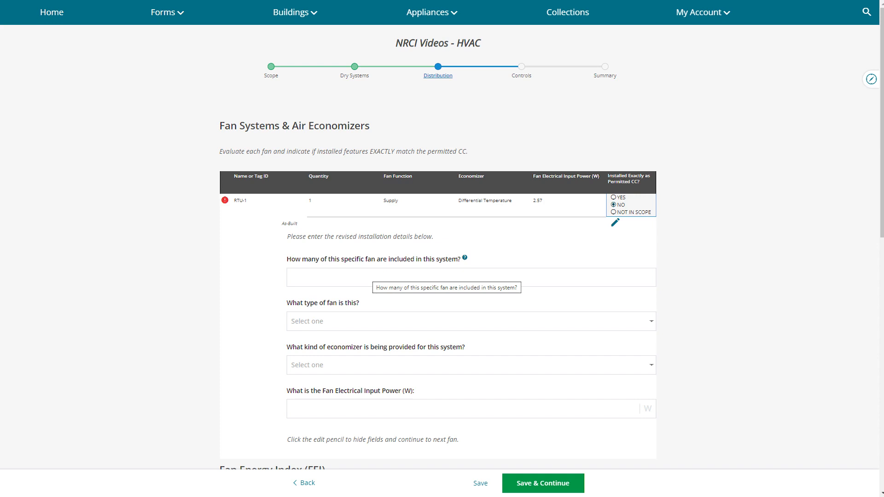
pyautogui.scroll(-1, 447, 276)
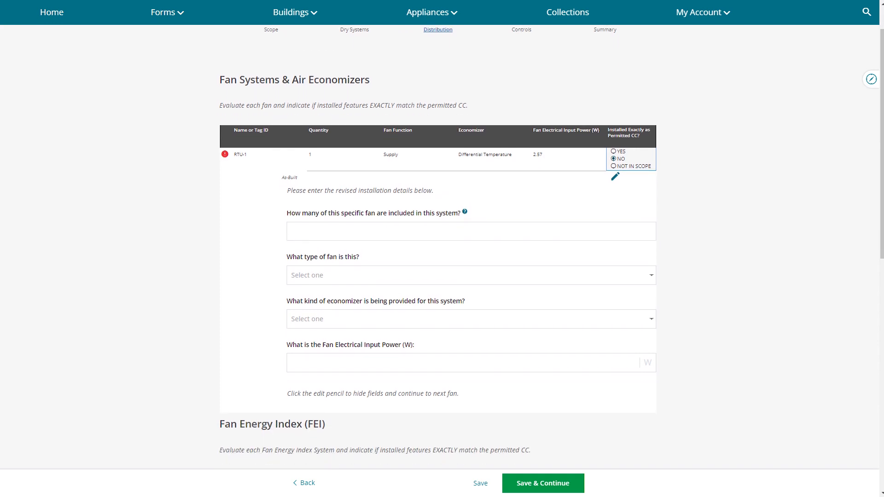
pyautogui.click(470, 232)
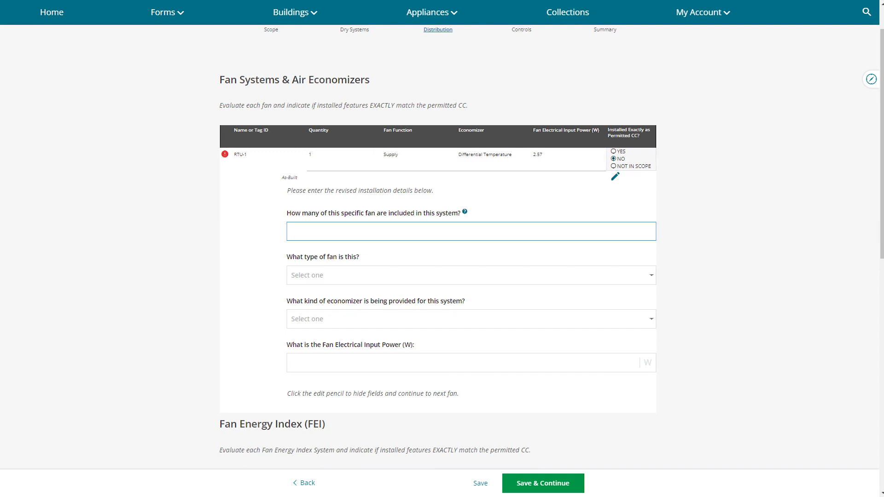
pyautogui.press('Tab')
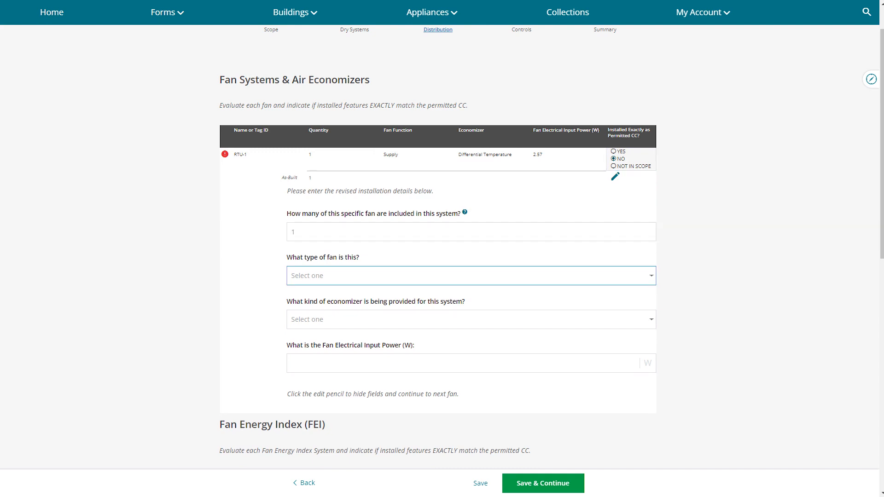
pyautogui.press('Down')
pyautogui.press('Up')
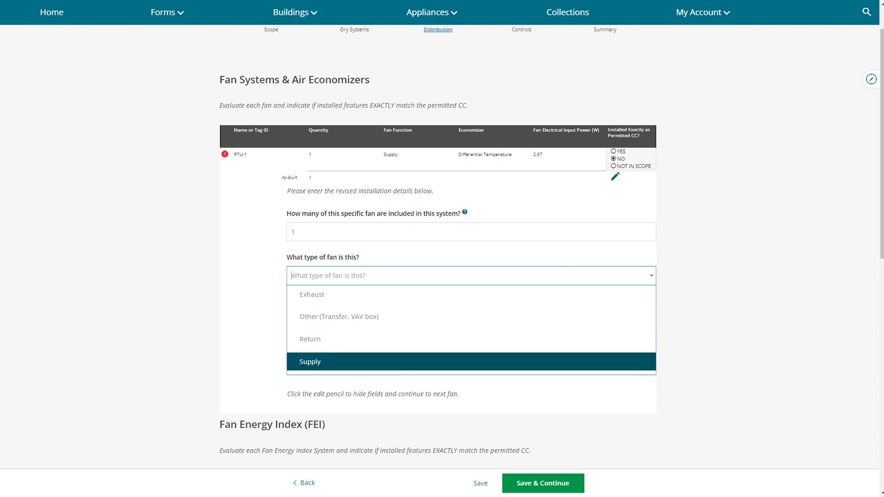
pyautogui.press('Return')
pyautogui.press('Tab')
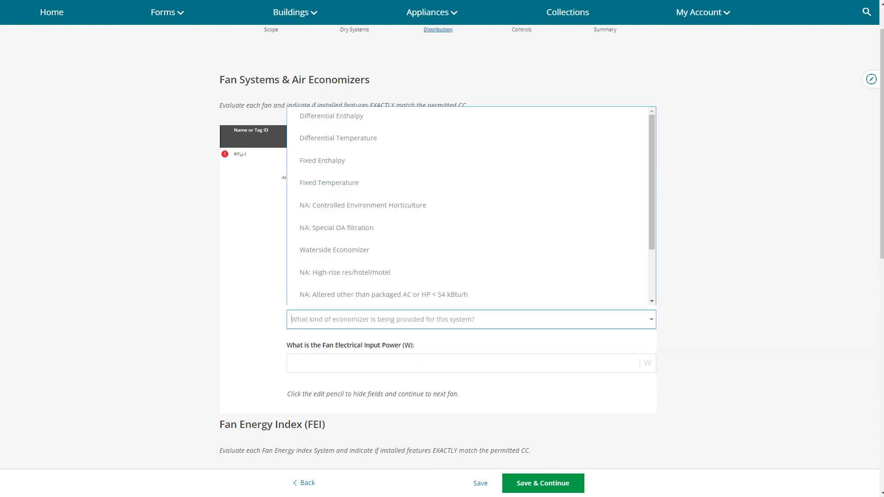
pyautogui.click(329, 183)
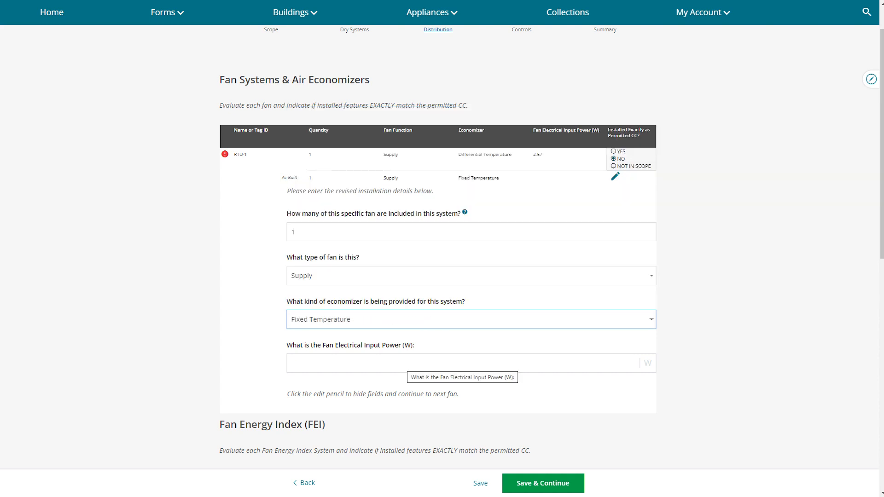
pyautogui.click(403, 364)
pyautogui.write('2.57')
# Step: Mark the RTU-1 FEI row and ventilation system RTU-1 as installed as permitted
pyautogui.scroll(-2, 438, 248)
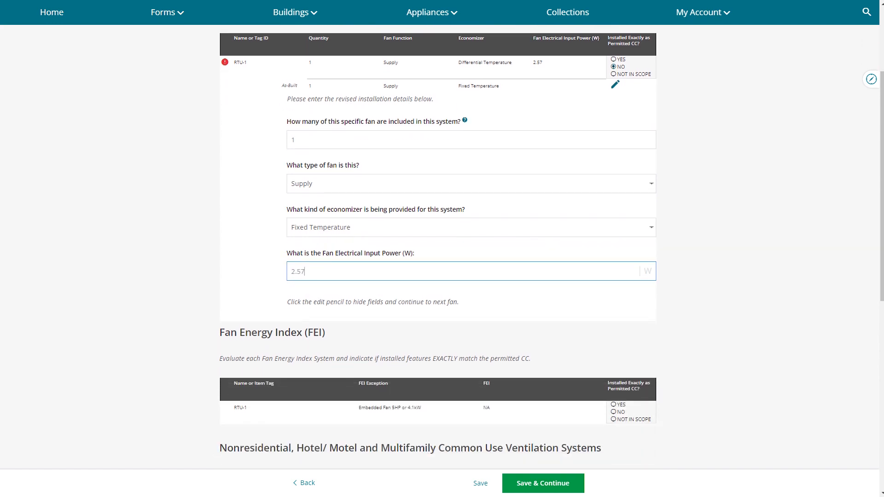
pyautogui.scroll(-3, 438, 249)
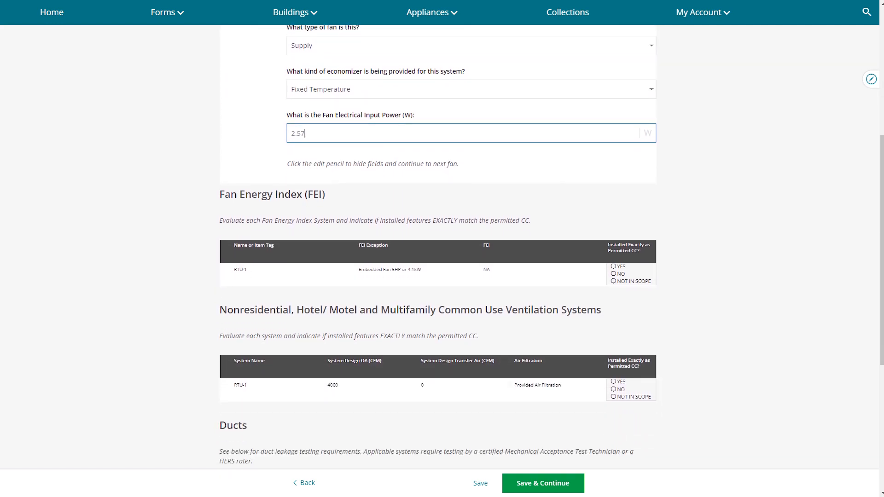
pyautogui.click(614, 267)
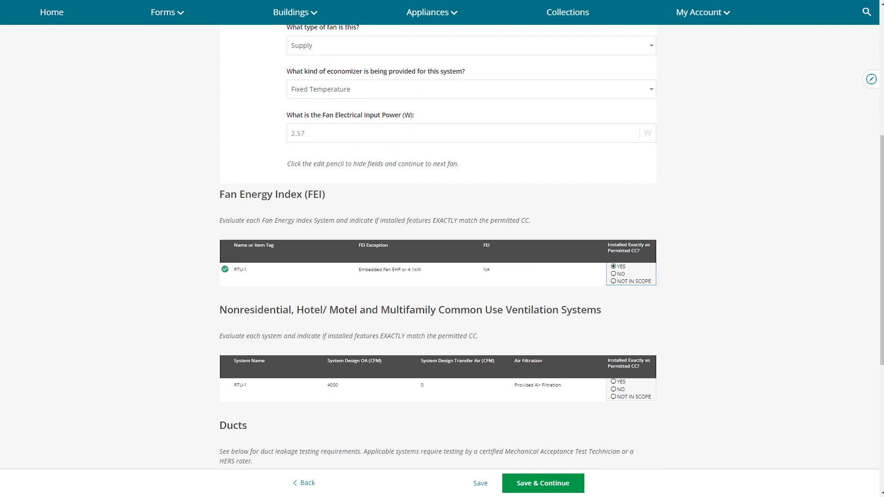
pyautogui.scroll(-3, 438, 249)
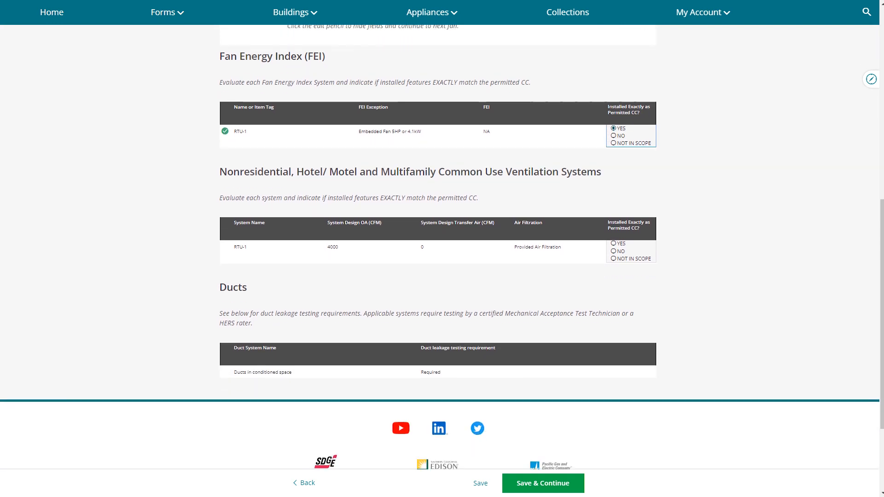
pyautogui.click(614, 243)
pyautogui.scroll(-3, 614, 244)
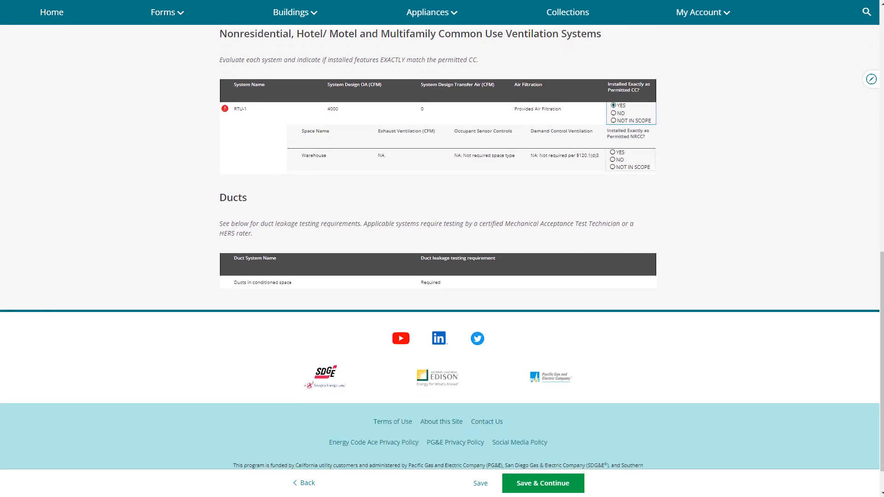
# Step: Fix the skipped question by marking the Warehouse ventilation space YES after saving Distribution
pyautogui.click(543, 483)
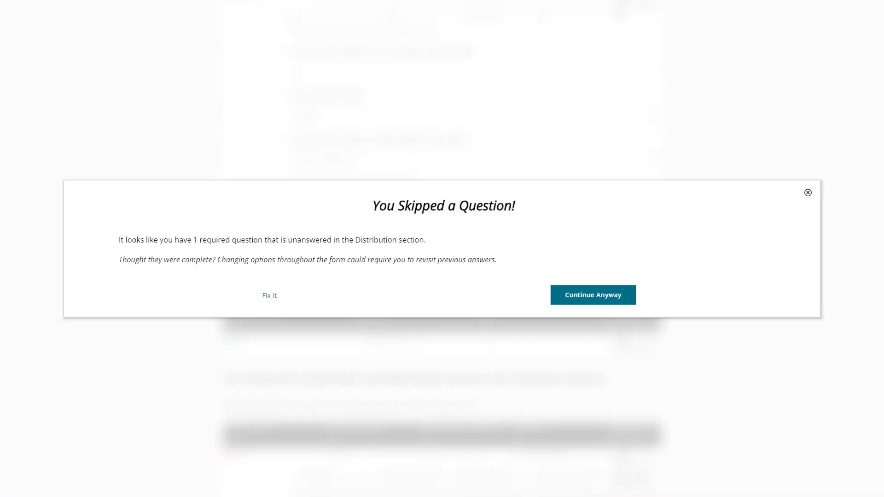
pyautogui.click(270, 295)
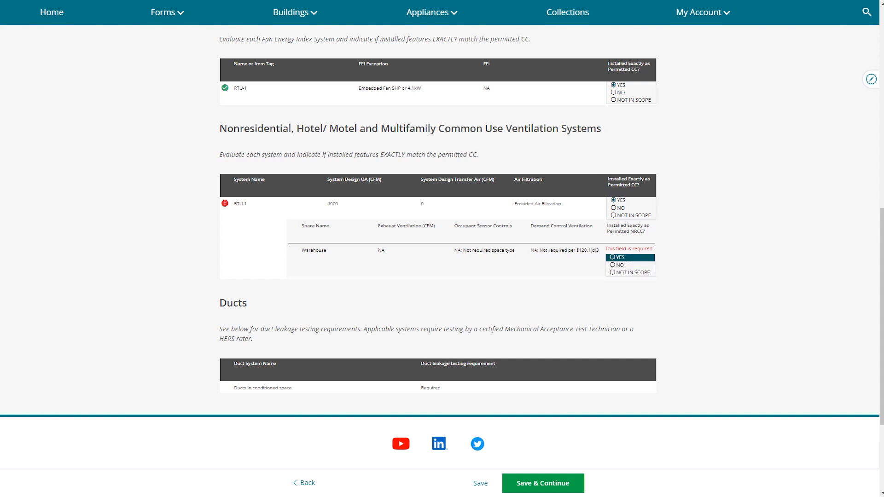
pyautogui.click(620, 258)
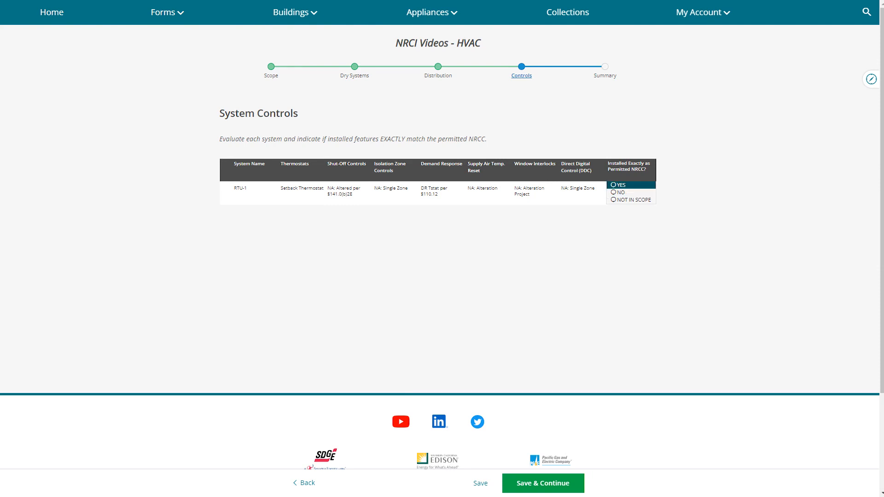
# Step: Mark RTU-1 System Controls YES, save, and dismiss the compliance result message
pyautogui.click(613, 185)
pyautogui.click(542, 483)
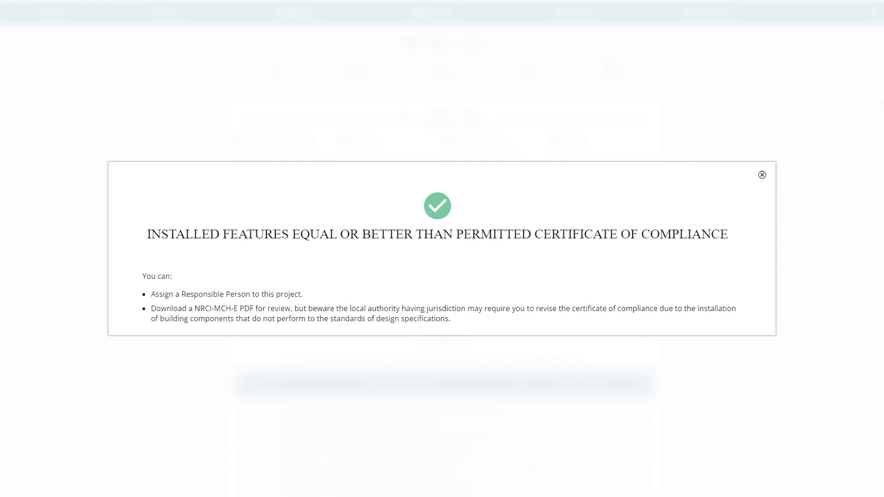
pyautogui.click(762, 175)
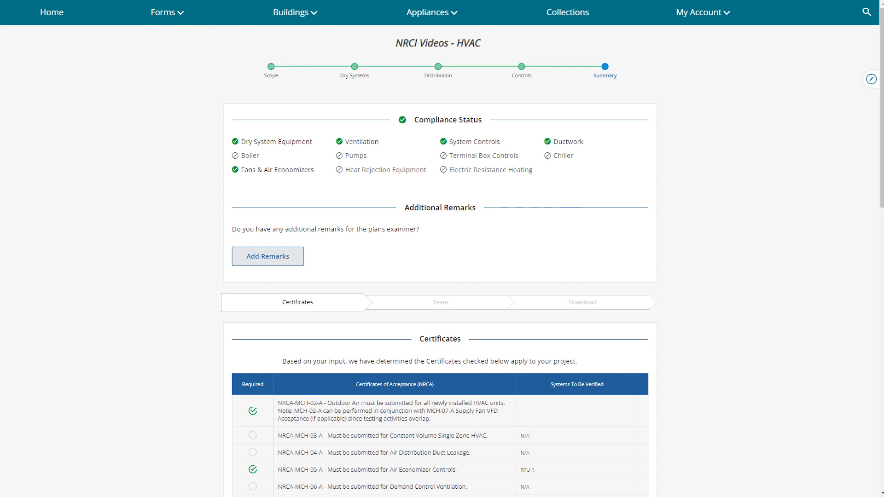
# Step: Confirm the required acceptance certificates listed in the Certificates table
pyautogui.scroll(-5, 440, 258)
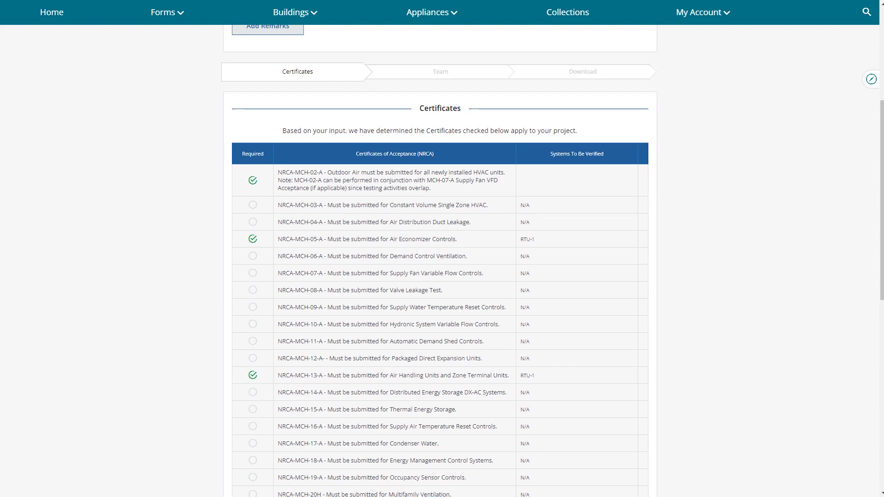
pyautogui.scroll(-6, 440, 258)
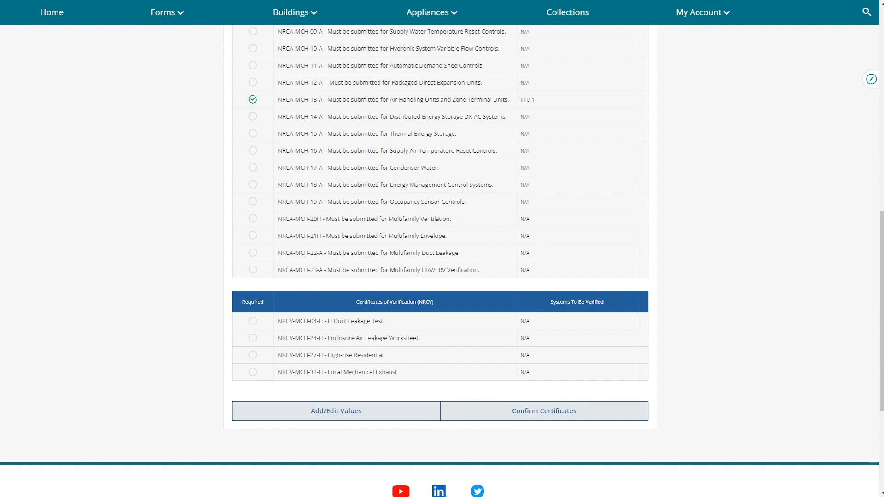
pyautogui.click(545, 412)
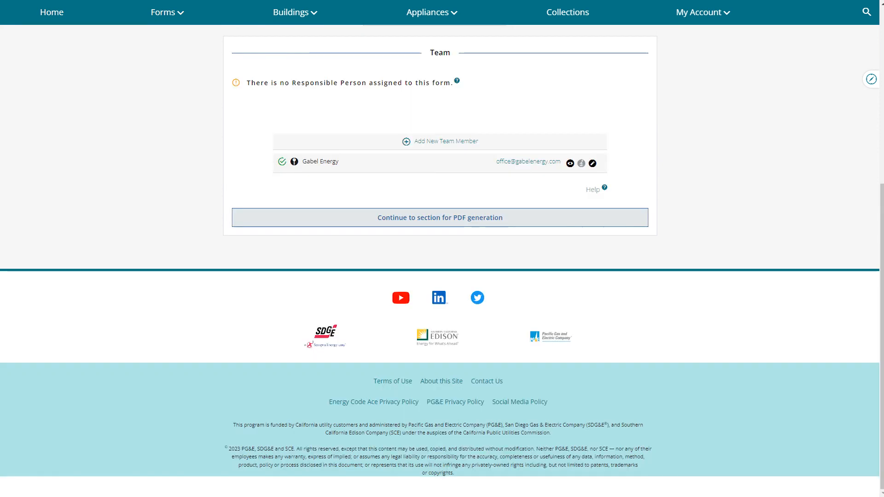
# Step: Continue to PDF generation to produce the NRCI-MCH-E certificate PDF
pyautogui.click(469, 219)
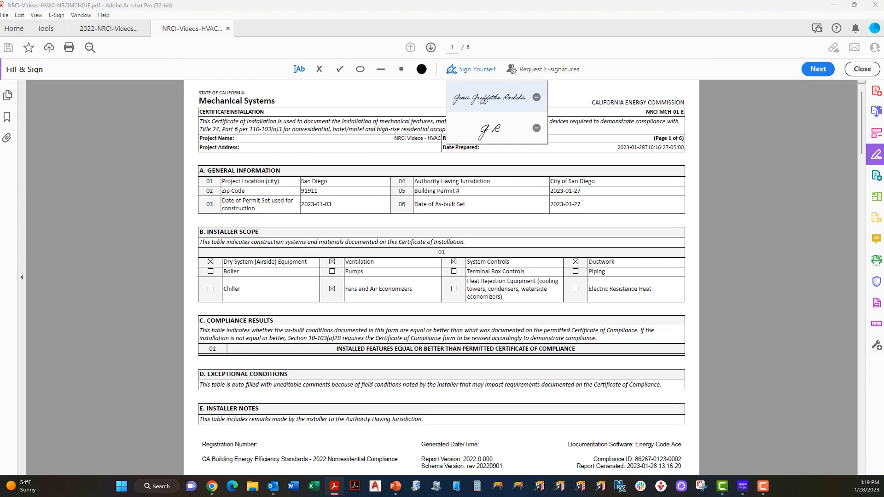
# Step: Using Fill & Sign, enter the autocompleted street address beside Project Address on page 1
pyautogui.click(490, 97)
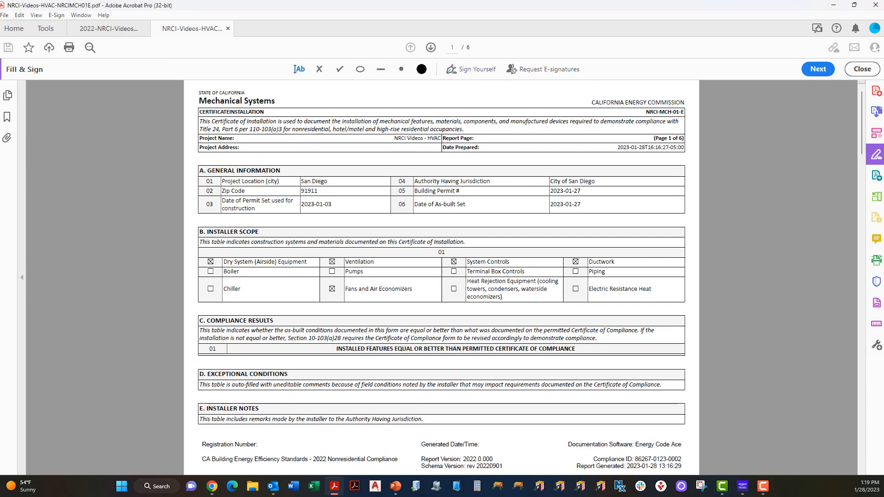
pyautogui.click(249, 147)
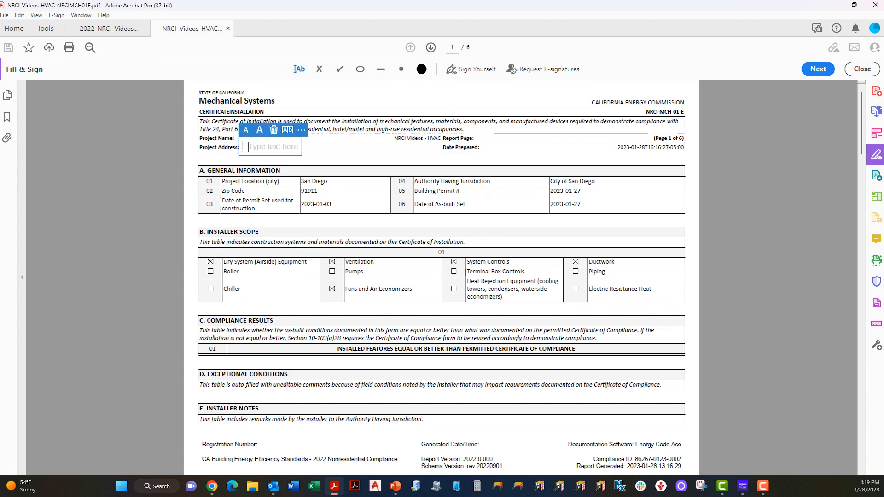
pyautogui.press('Down')
pyautogui.press('Return')
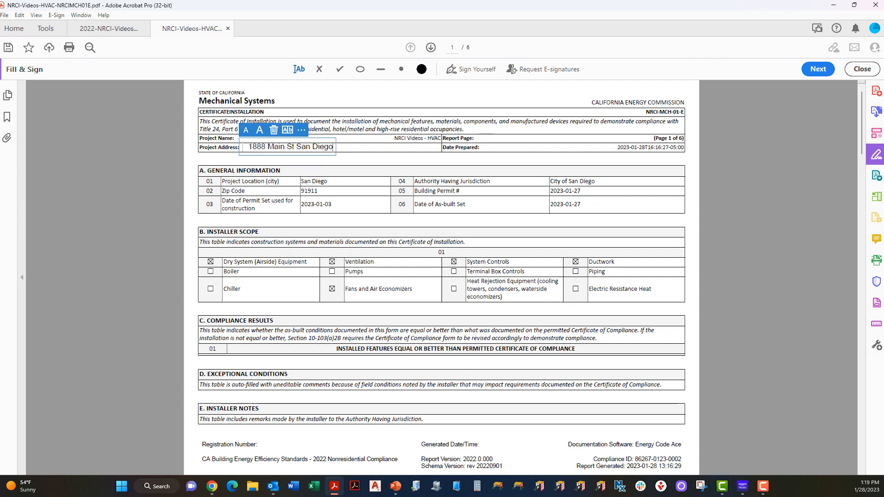
pyautogui.scroll(-1, 443, 278)
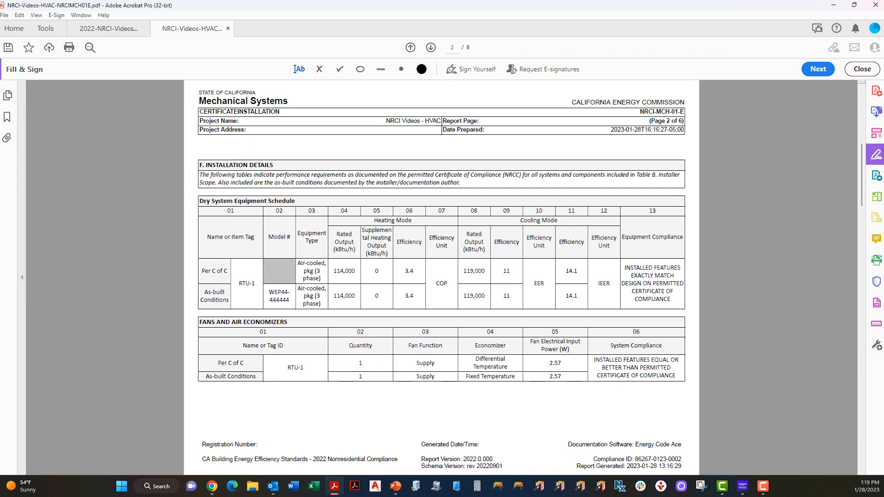
# Step: Scroll through pages 2 to 6 to reach the declaration statements
pyautogui.scroll(-1, 442, 277)
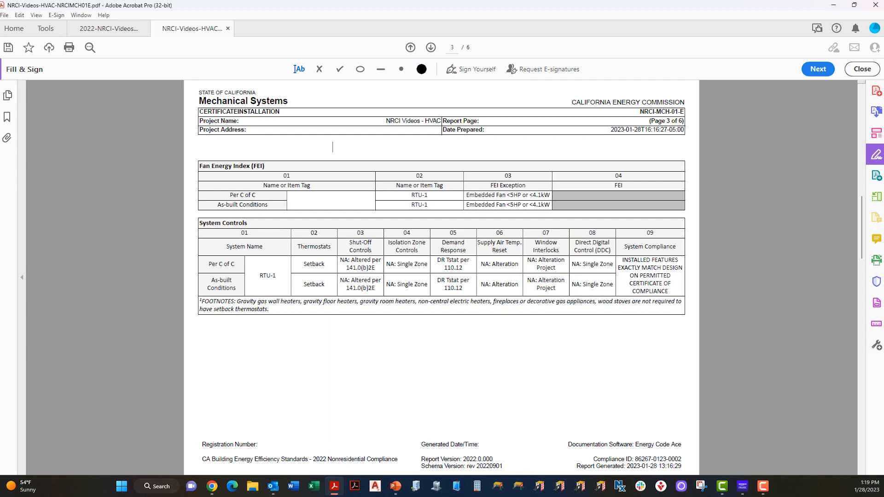
pyautogui.scroll(-1, 333, 148)
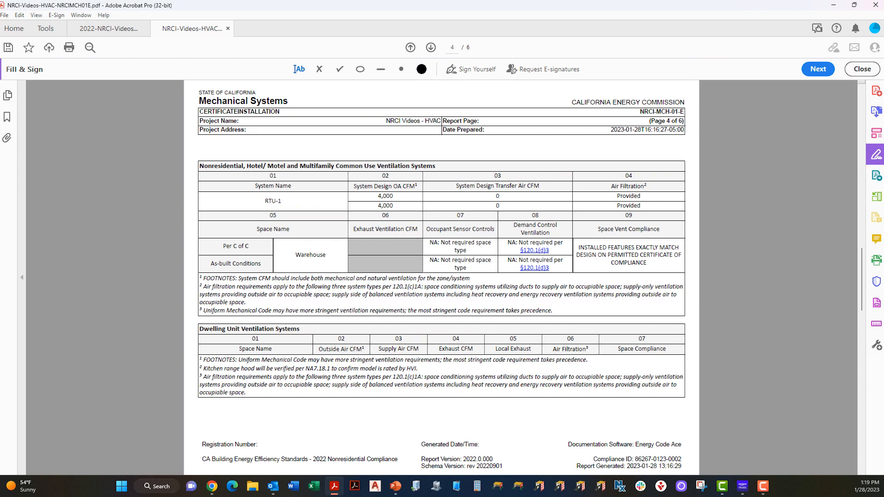
pyautogui.scroll(-1, 333, 147)
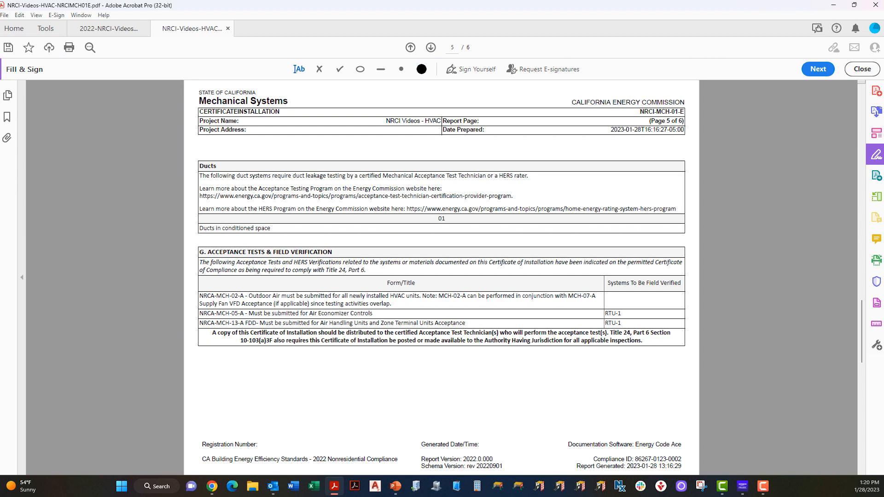
pyautogui.scroll(-1, 333, 147)
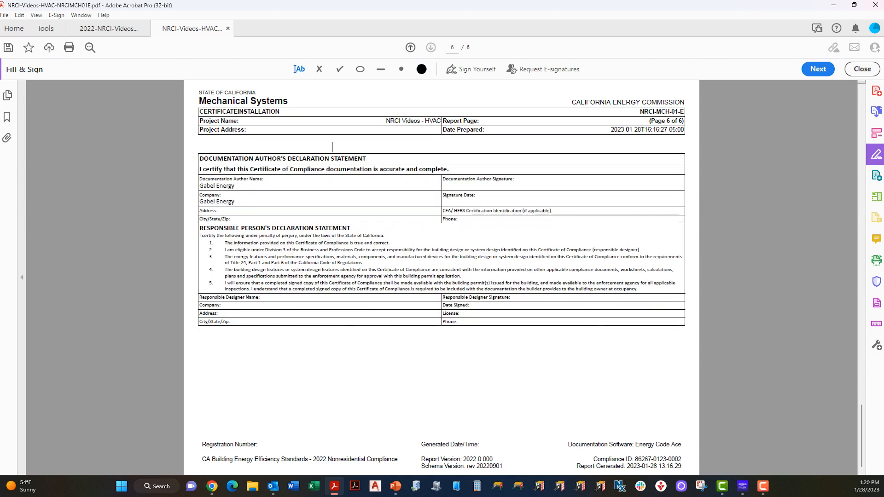
# Step: Place the saved author signature in the Documentation Author Signature field on page 6
pyautogui.click(470, 69)
pyautogui.click(492, 93)
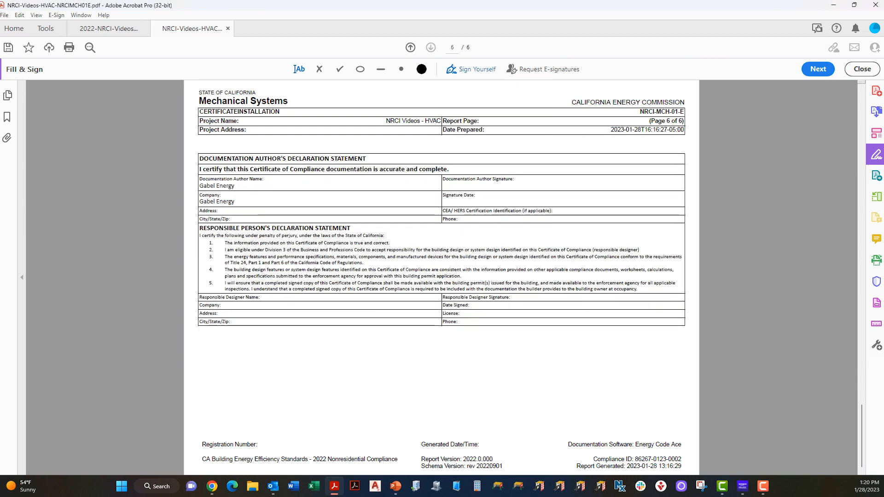
pyautogui.click(584, 182)
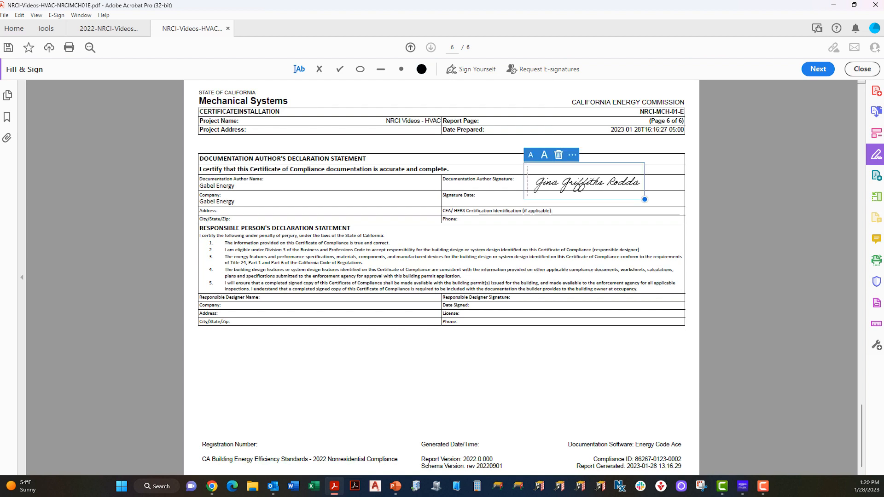